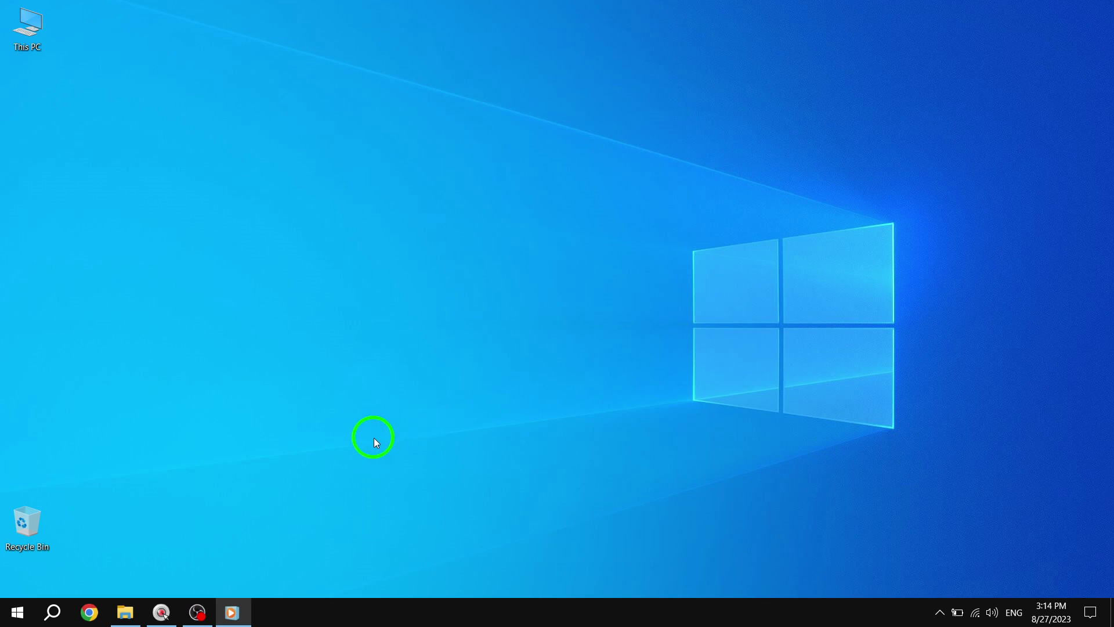
Launch Chrome from the taskbar and bring up its main menu.
{"action": "left_click", "coordinate": [89, 612]}
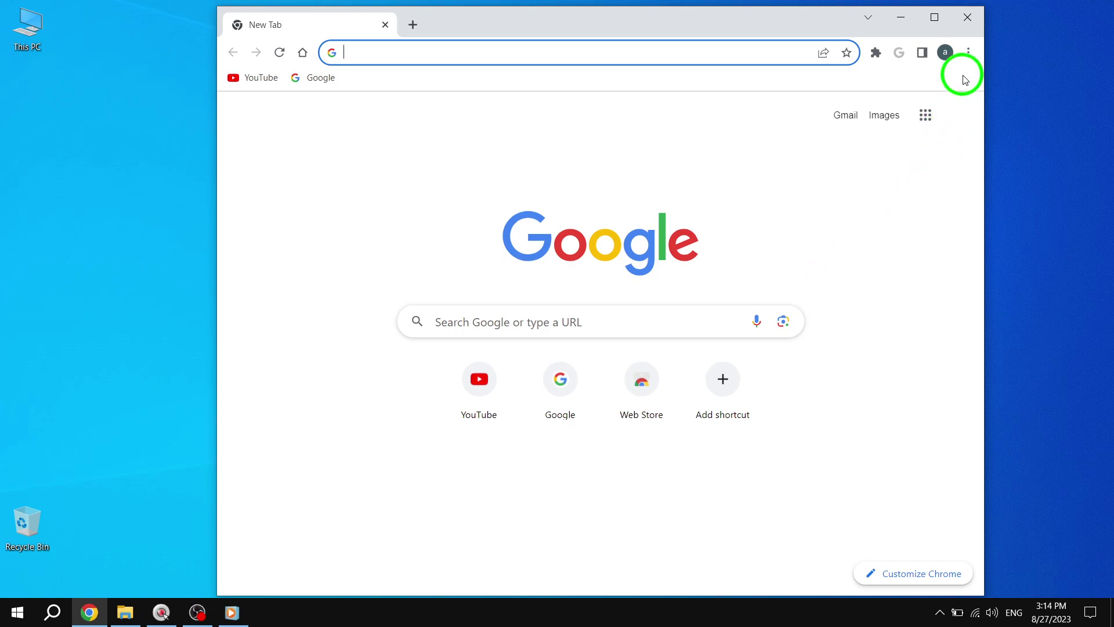
{"action": "left_click", "coordinate": [970, 54]}
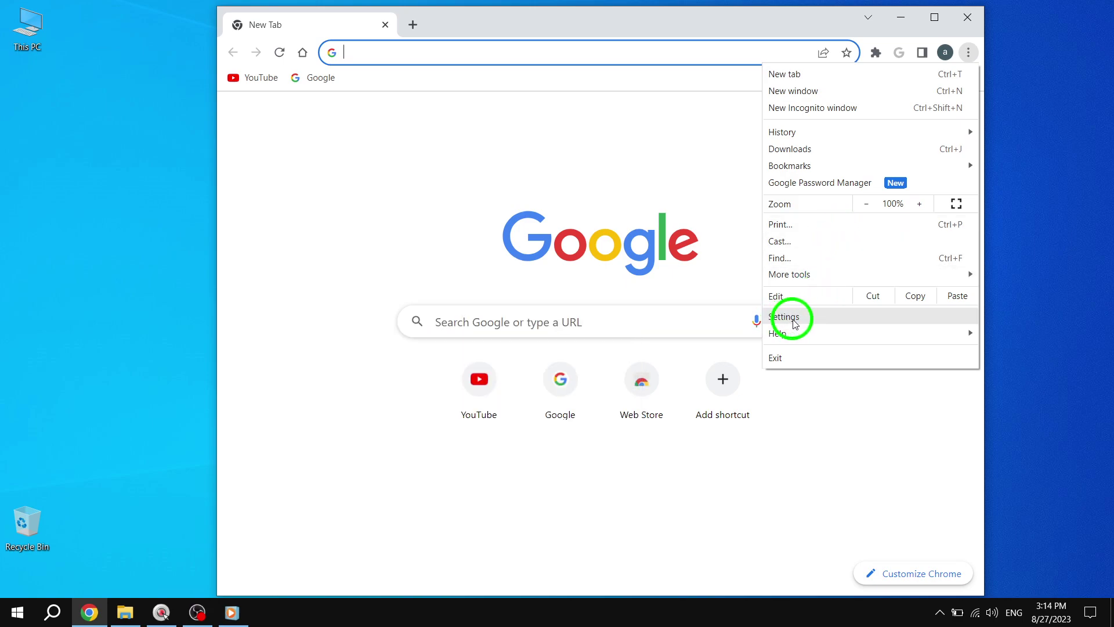
Go to Settings > Accessibility and open the Caption preferences window.
{"action": "left_click", "coordinate": [783, 318]}
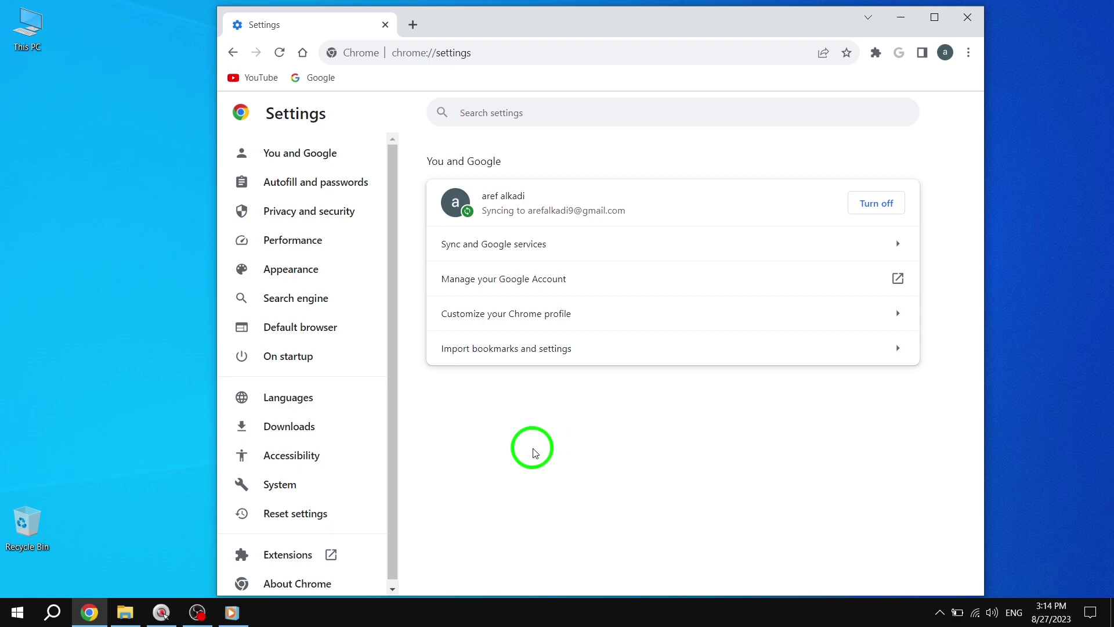
{"action": "left_click", "coordinate": [262, 467]}
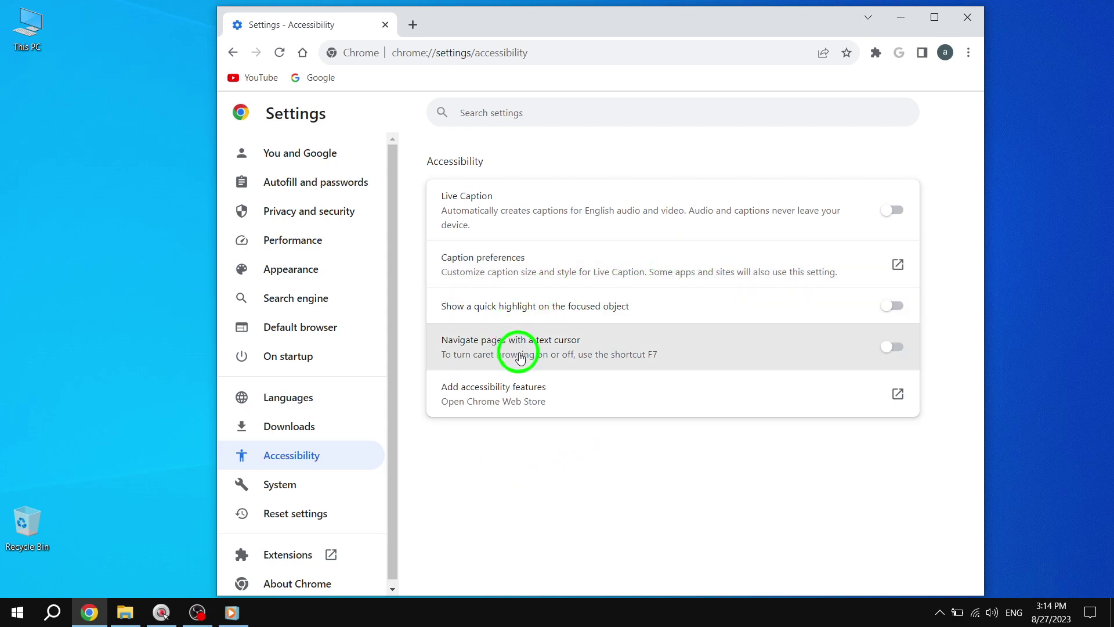
{"action": "left_click", "coordinate": [626, 280]}
{"action": "scroll", "coordinate": [644, 300], "scroll_direction": "down", "scroll_amount": 1}
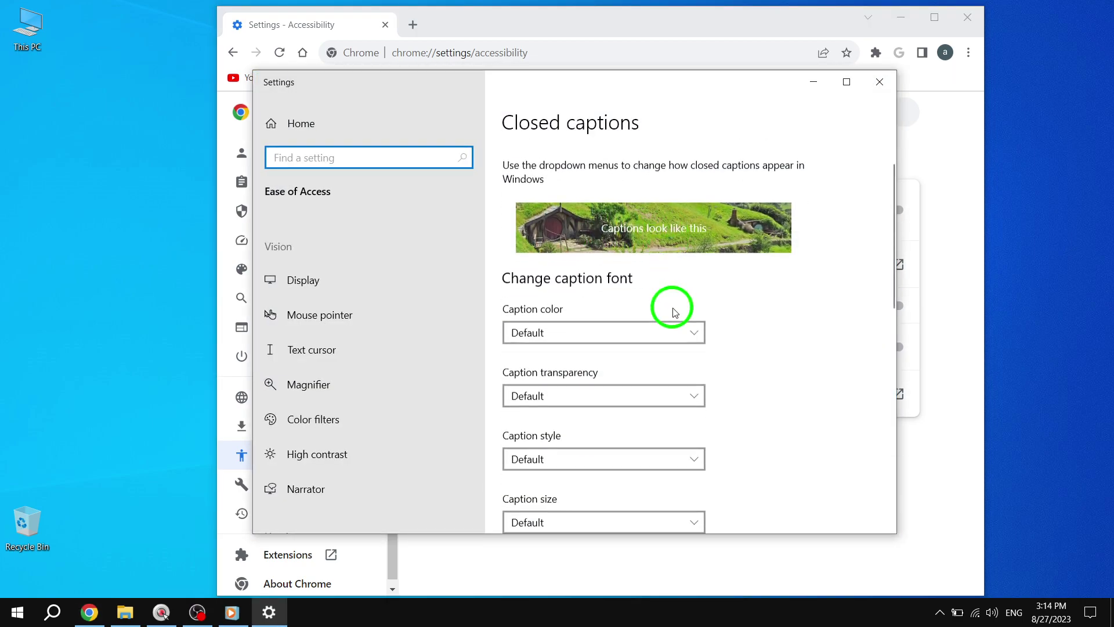
{"action": "scroll", "coordinate": [670, 307], "scroll_direction": "down", "scroll_amount": 3}
{"action": "scroll", "coordinate": [676, 315], "scroll_direction": "down", "scroll_amount": 1}
{"action": "scroll", "coordinate": [676, 317], "scroll_direction": "down", "scroll_amount": 2}
{"action": "scroll", "coordinate": [727, 292], "scroll_direction": "up", "scroll_amount": 5}
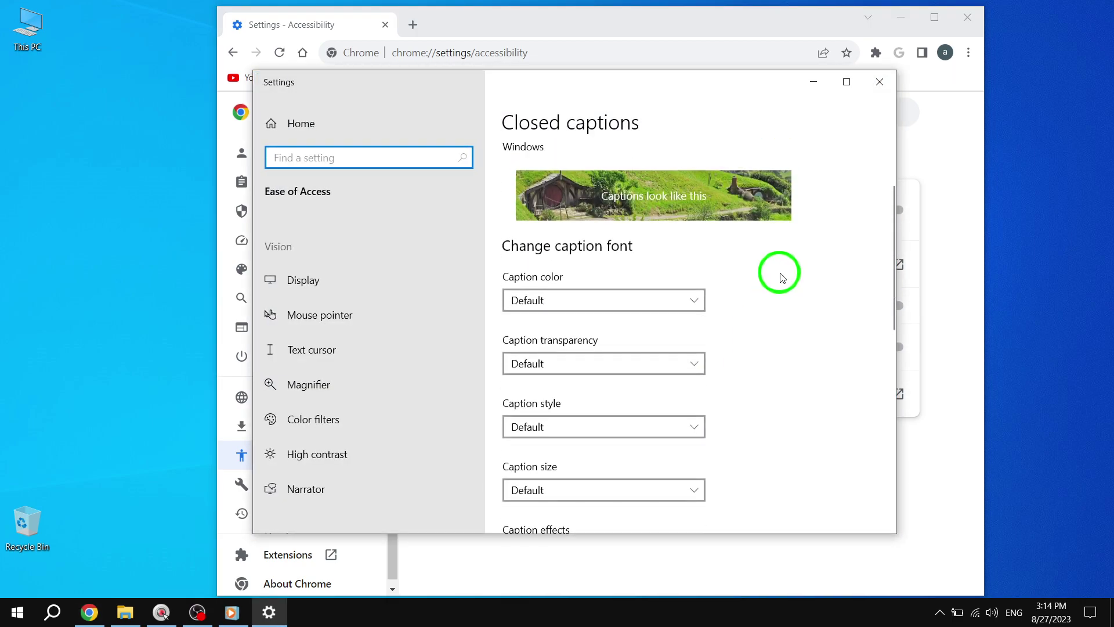
{"action": "scroll", "coordinate": [831, 205], "scroll_direction": "up", "scroll_amount": 1}
{"action": "left_click", "coordinate": [880, 82]}
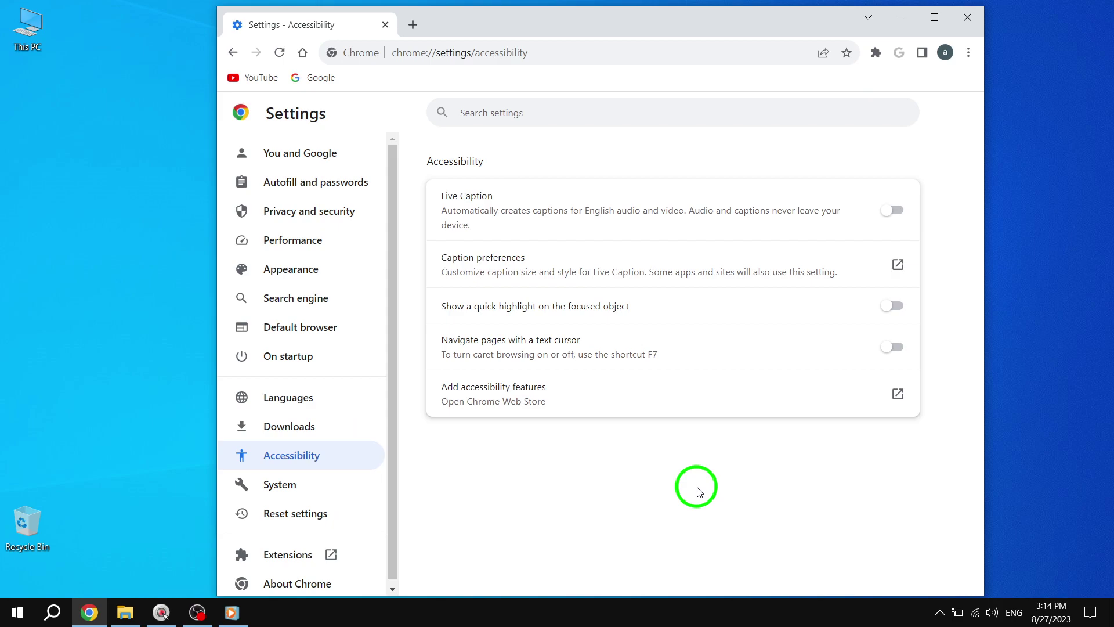